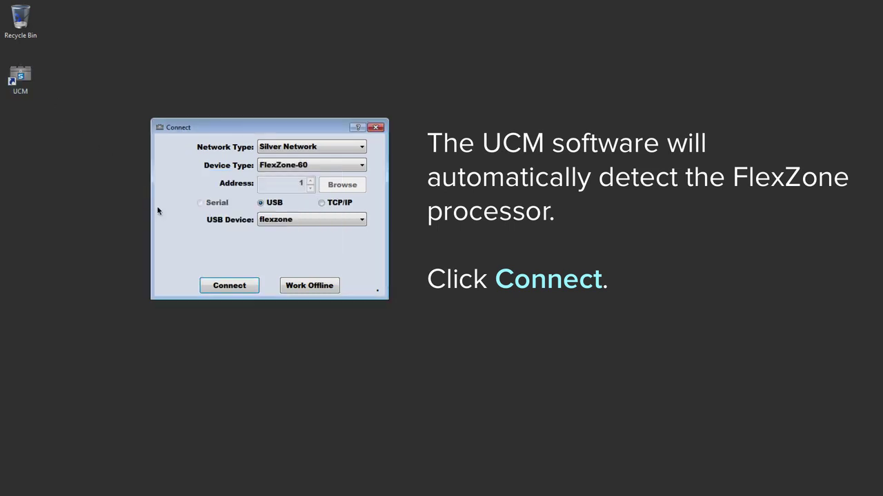
- Connect to the FlexZone-60 and show the Wireless Gate Sensor's GSM configuration settings
click(228, 286)
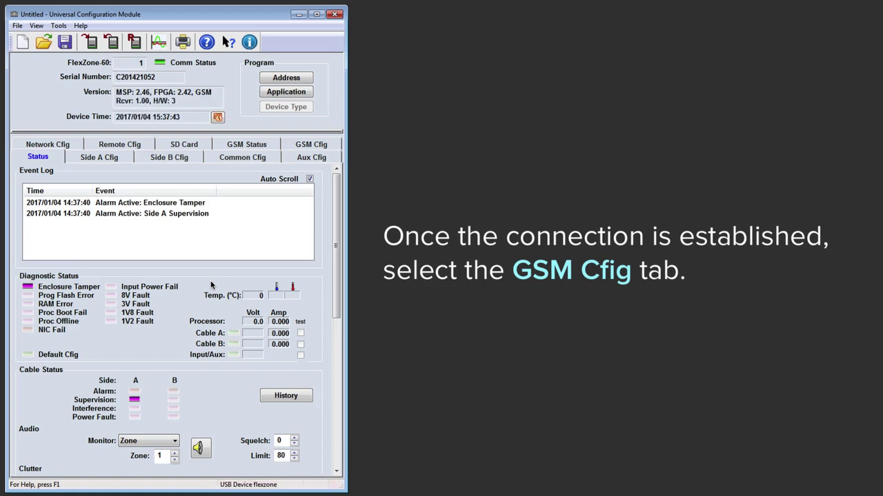
click(317, 145)
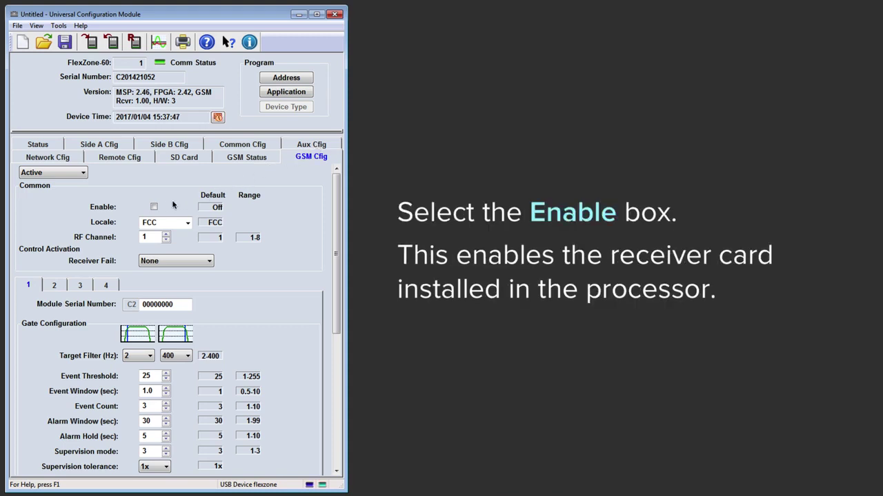
- Enable the receiver card on RF channel 1 and give sensor module 1 serial number 11539008
click(154, 207)
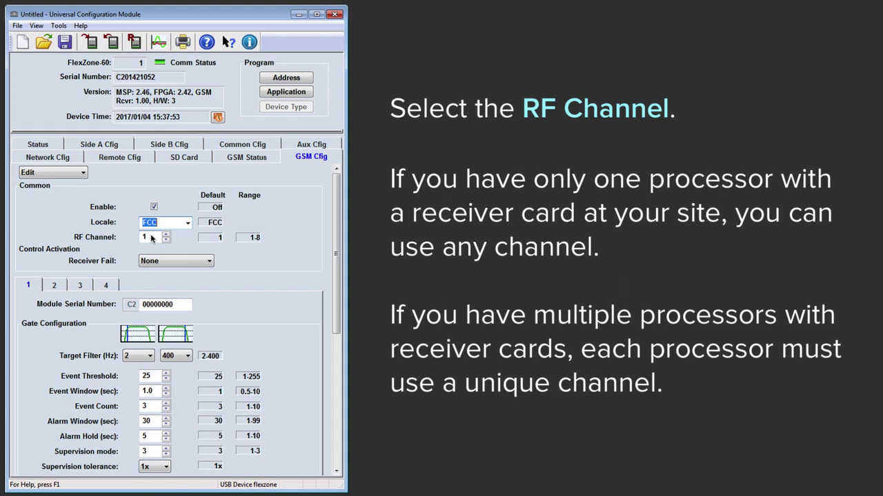
drag(151, 238, 138, 237)
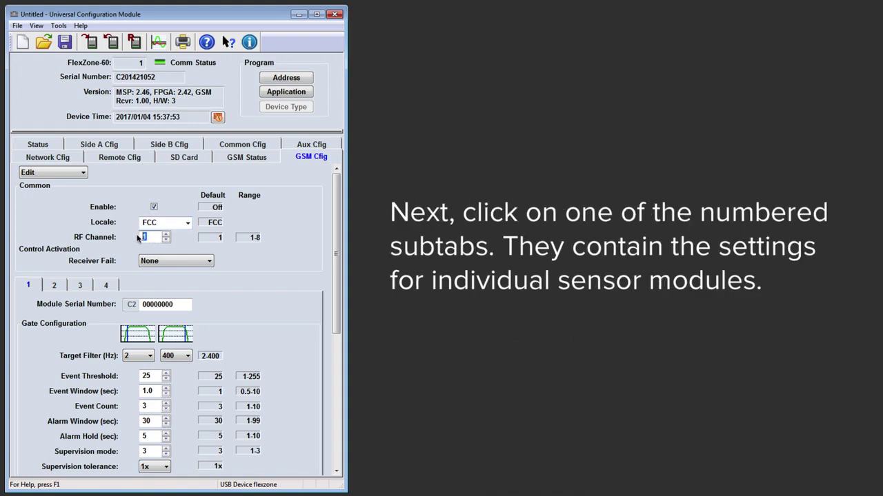
click(32, 286)
double_click(157, 306)
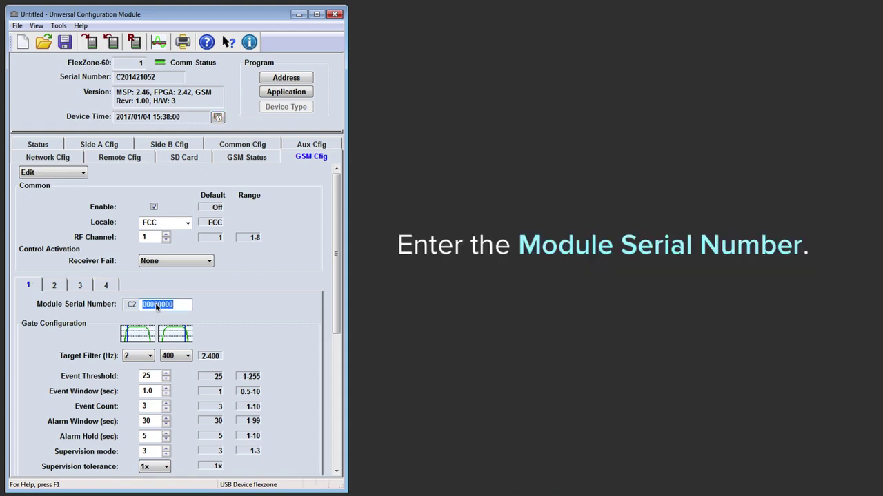
text(11539)
text(008)
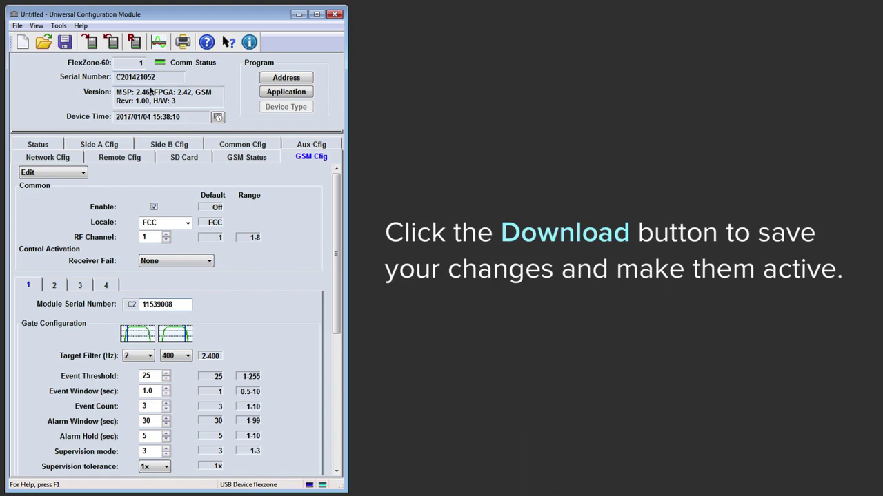
- Download the configuration to the sensor and view sensor module 1's GSM diagnostic status
click(90, 42)
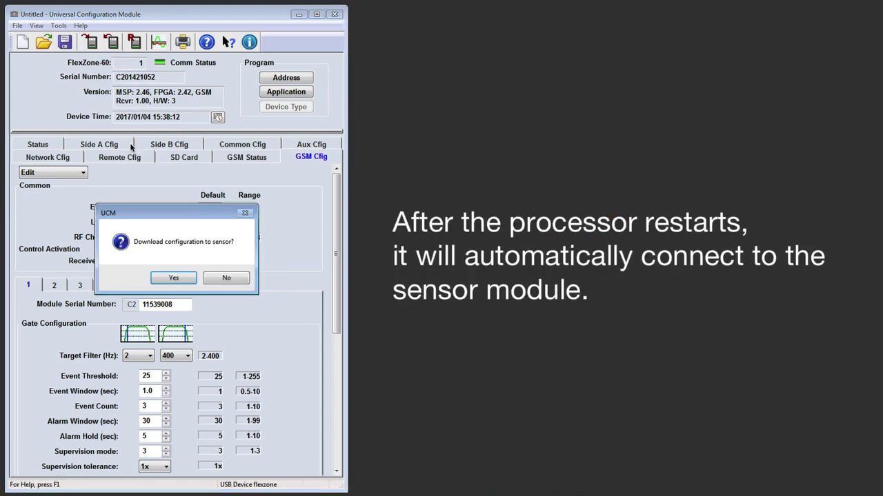
click(173, 277)
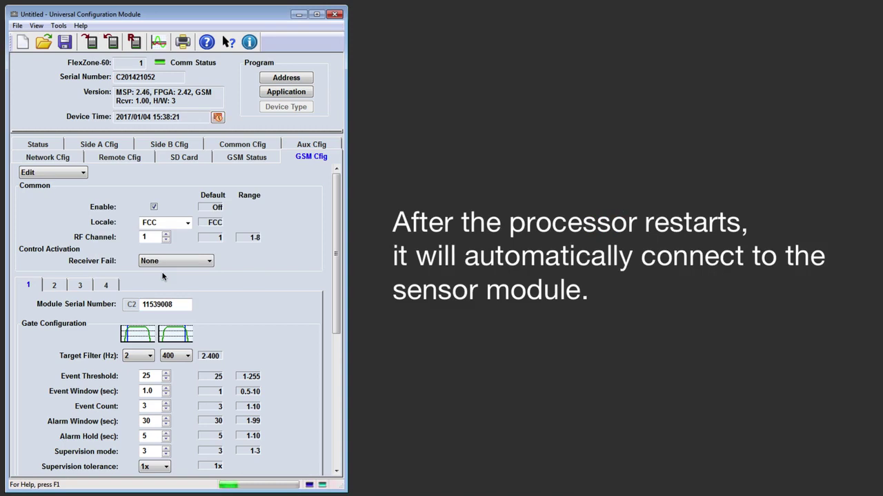
click(258, 158)
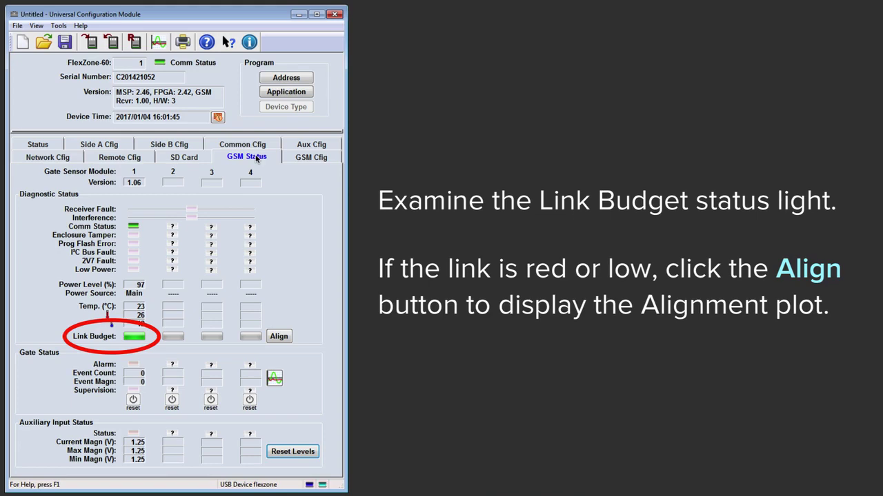
click(280, 336)
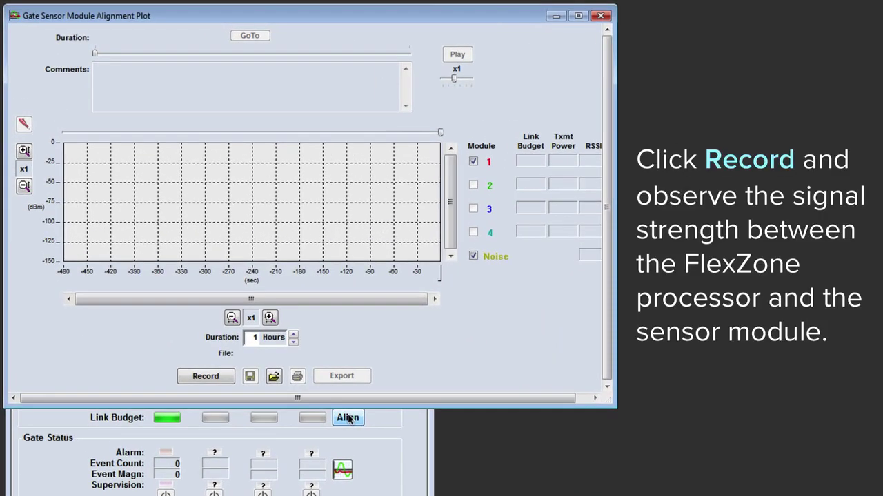
click(473, 256)
click(270, 318)
click(270, 318)
click(219, 380)
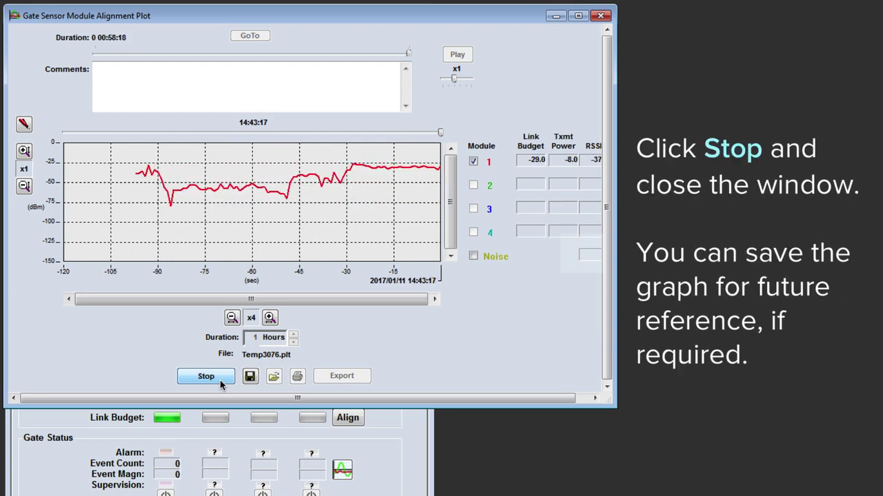
click(220, 380)
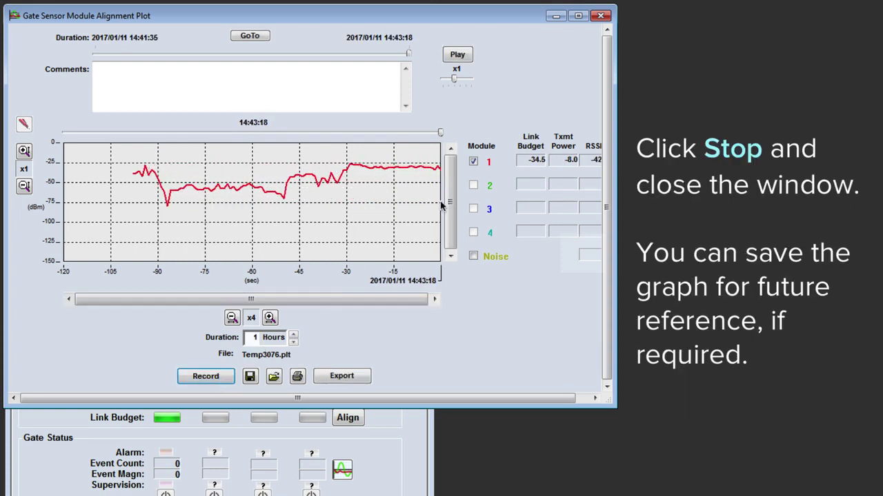
click(600, 15)
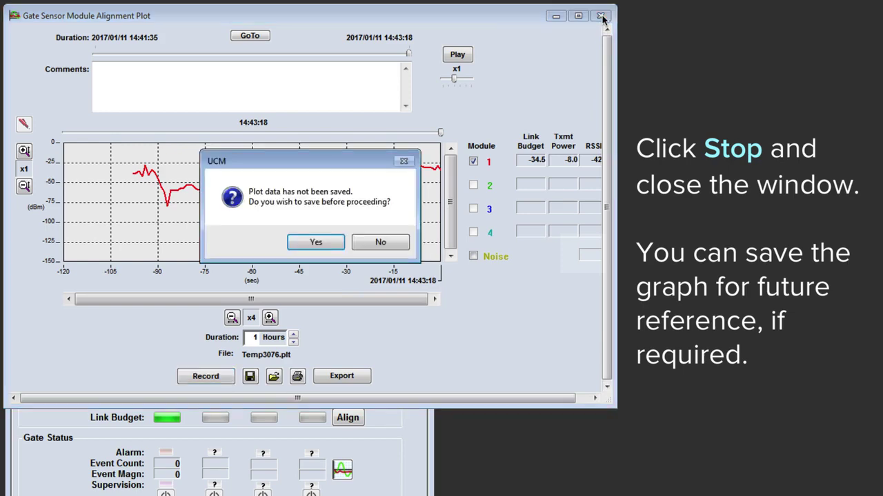
click(386, 240)
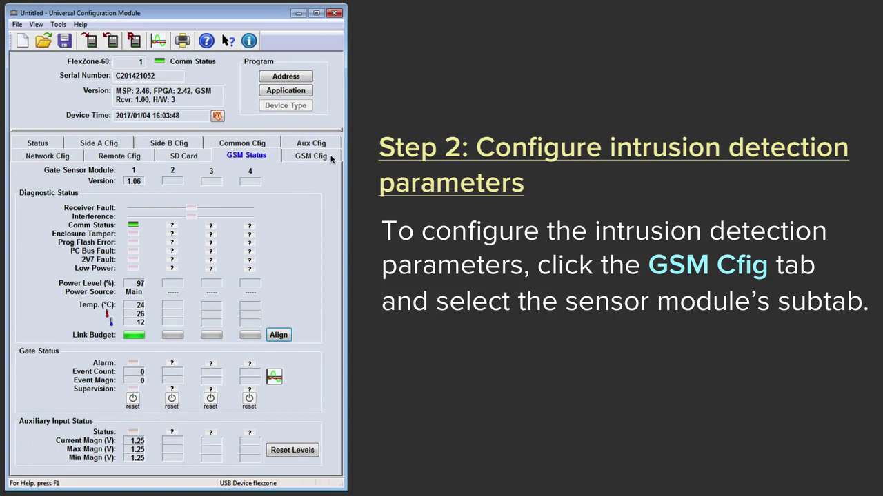
- Review module 1's gate detection defaults: threshold 25, count 3, alarm window 30, hold 5
click(331, 158)
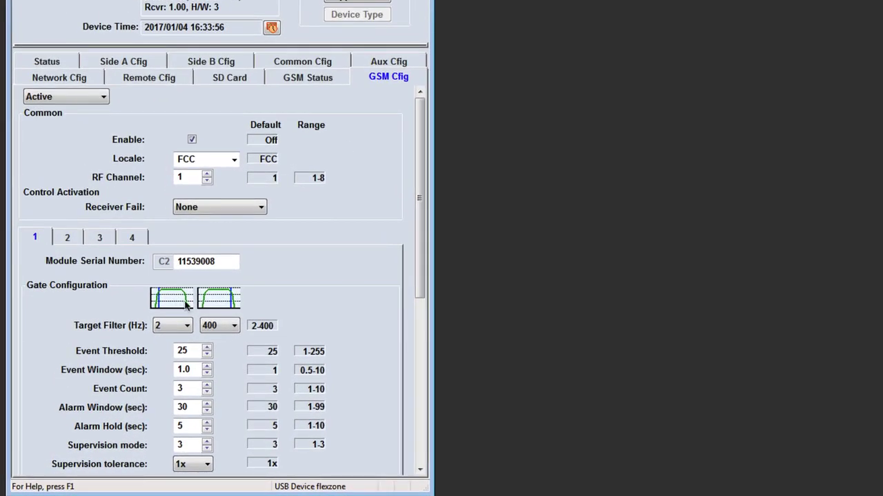
double_click(186, 352)
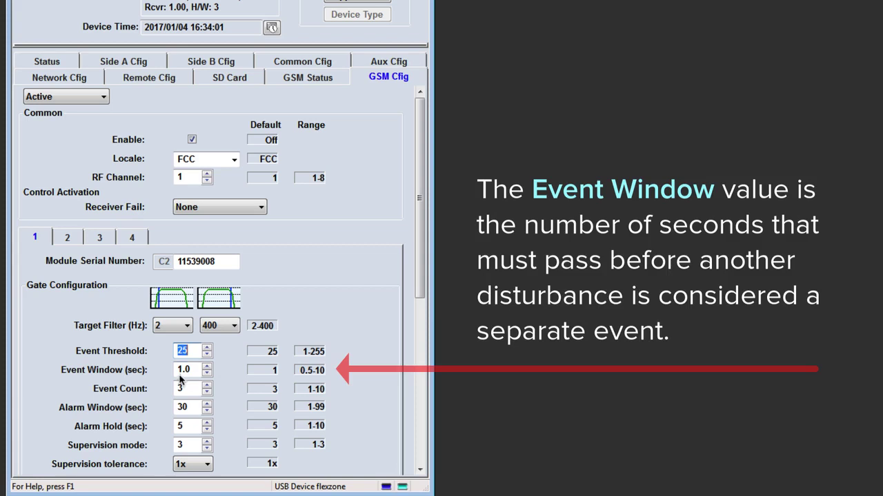
key(Tab)
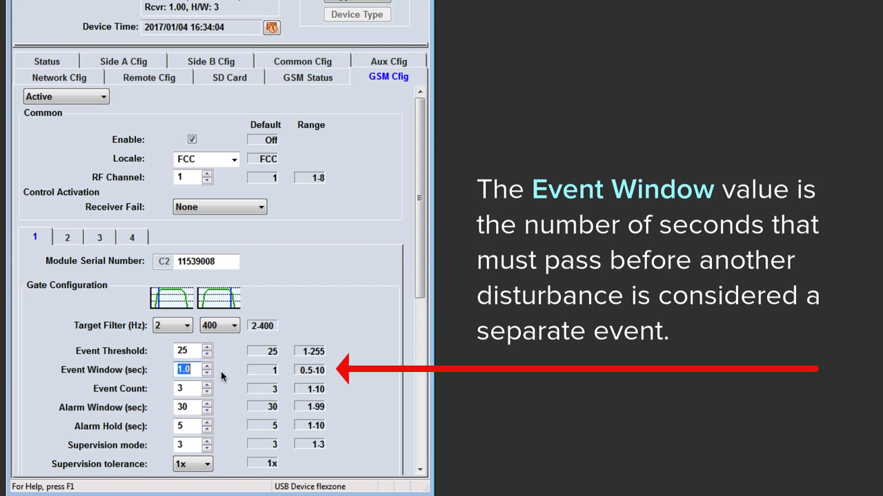
double_click(177, 390)
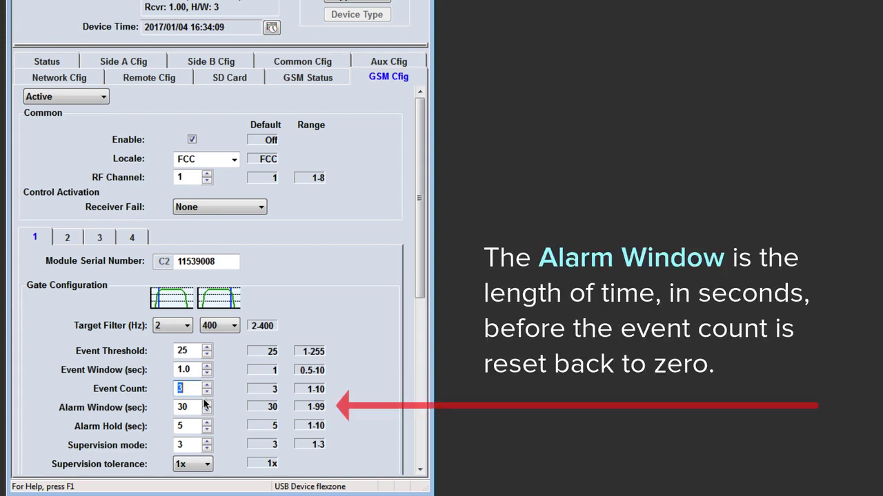
double_click(182, 408)
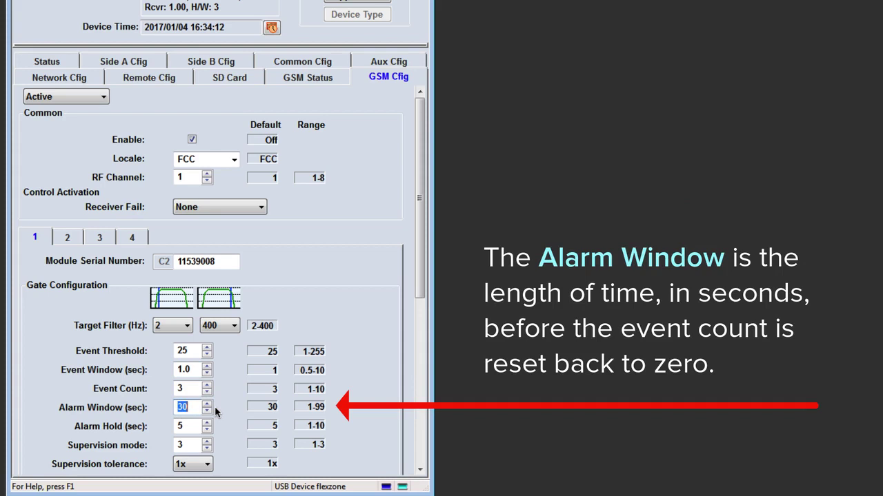
double_click(177, 425)
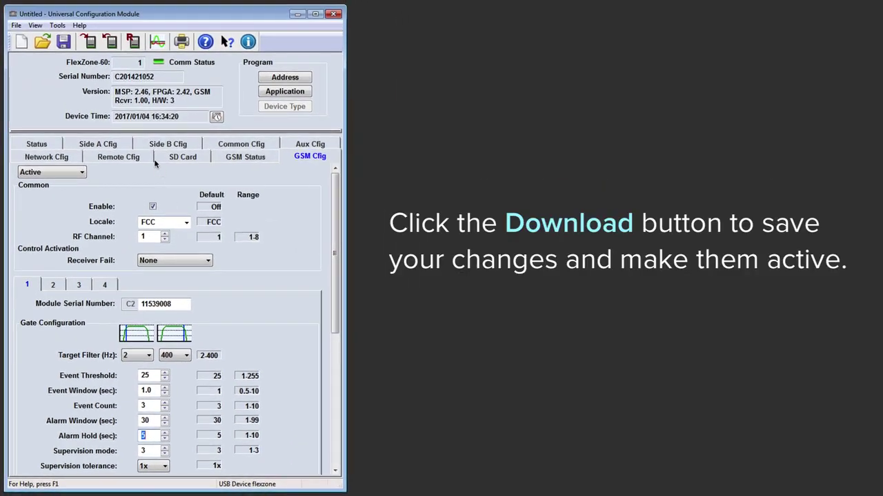
- Download the configuration to the sensor again and view the GSM status
click(111, 41)
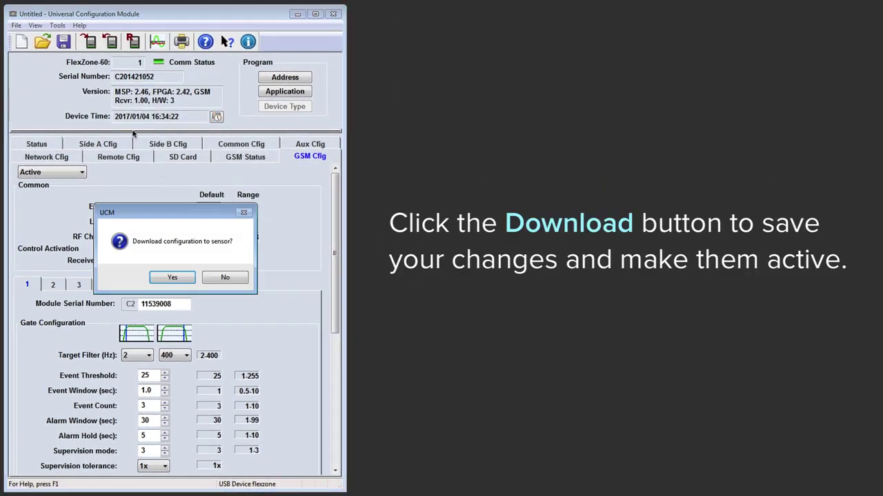
click(172, 277)
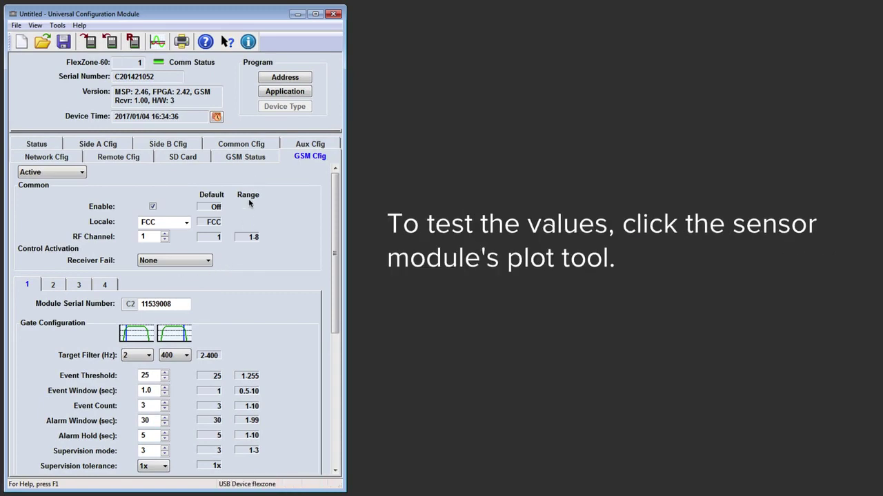
click(257, 158)
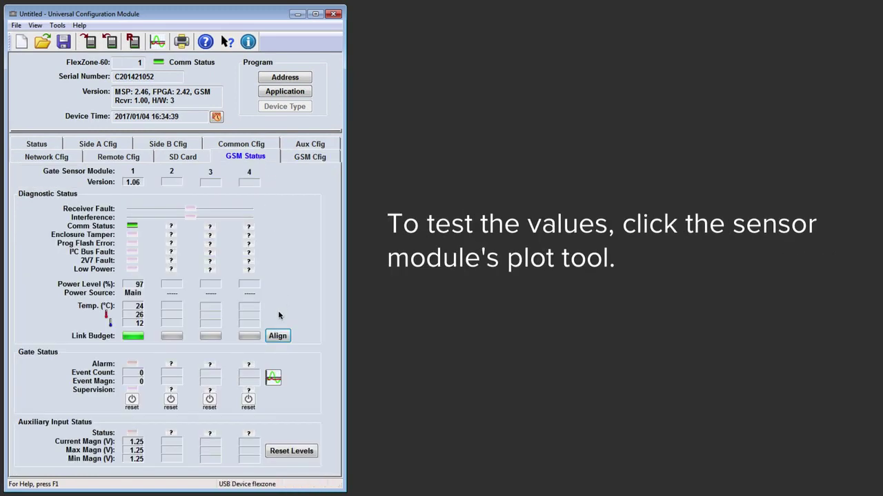
- Record sensor module 1's gate response plot, then close the plot without saving data
click(272, 376)
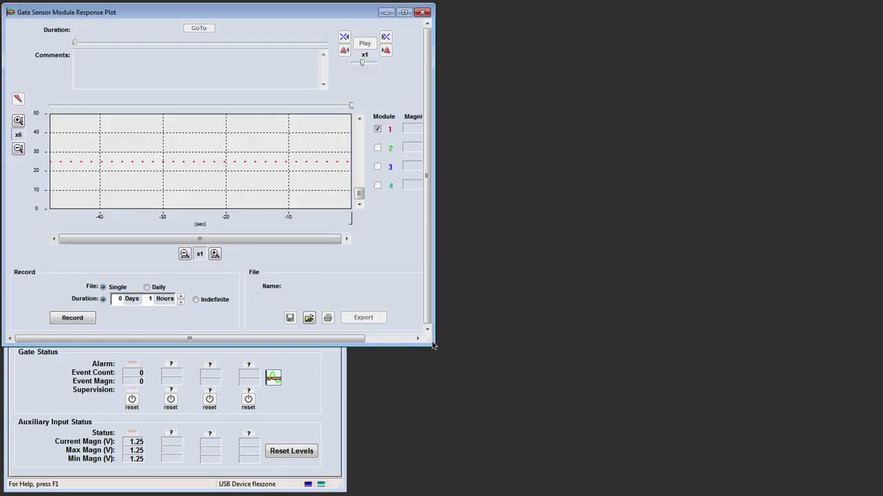
click(82, 319)
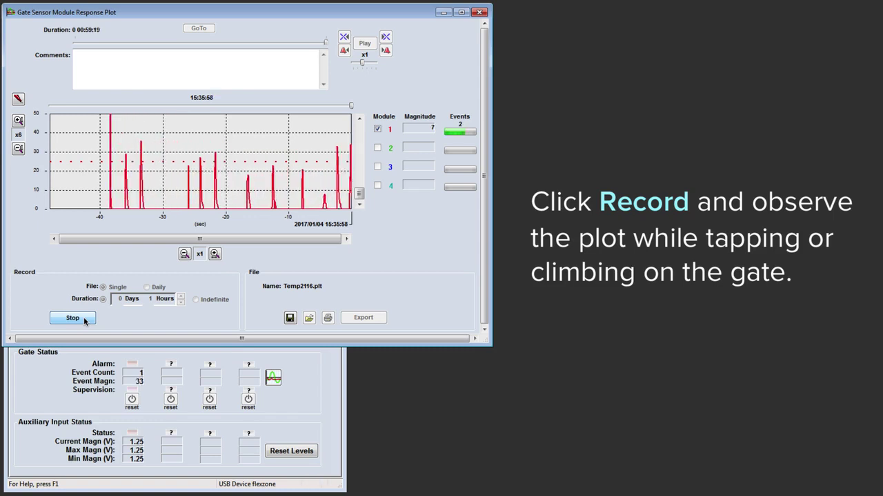
click(84, 321)
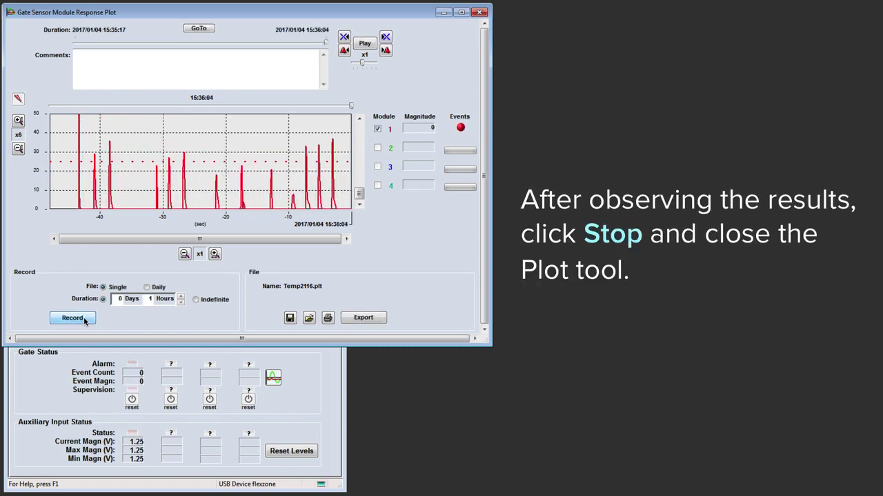
click(479, 13)
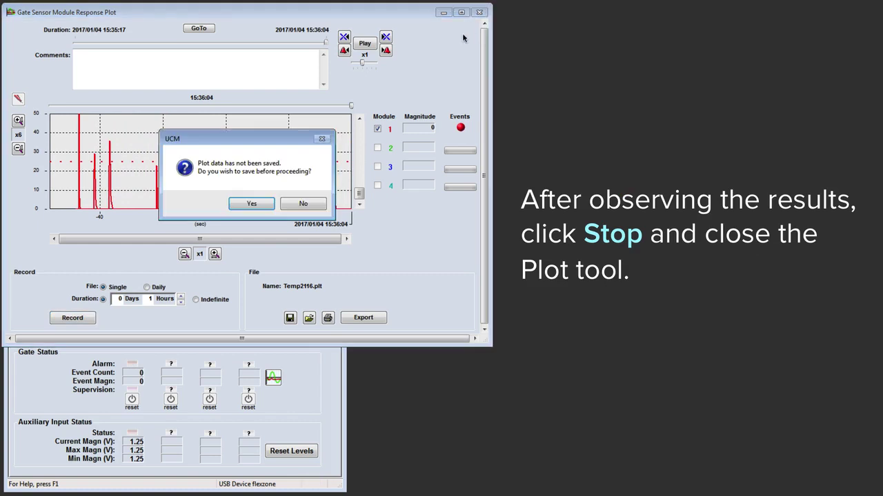
click(303, 203)
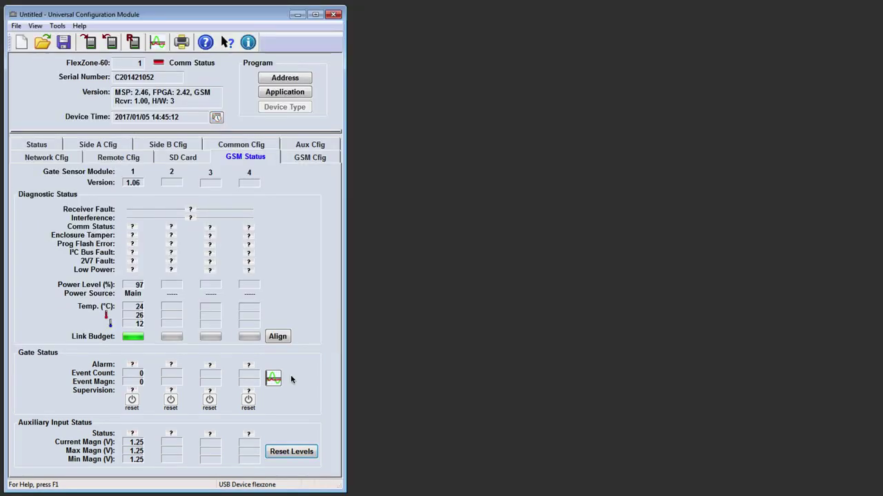
- Set sensor module 1's Alarm control activation to relay output 1
click(314, 159)
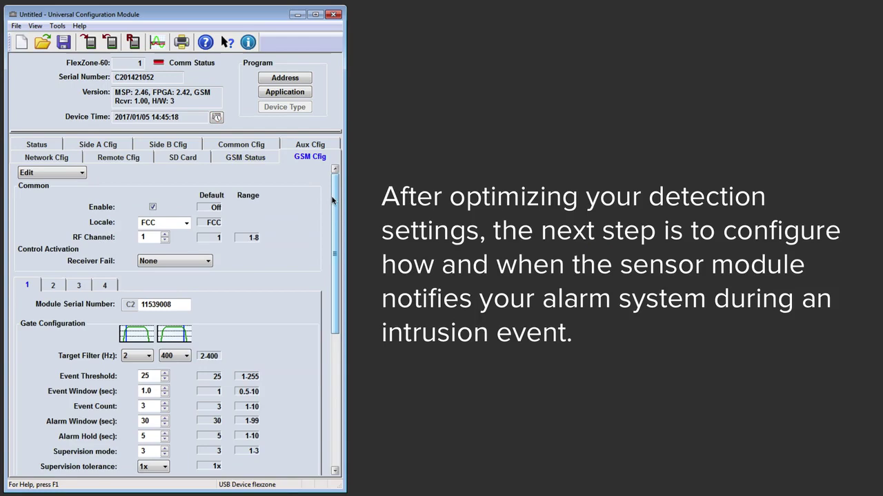
drag(332, 199, 324, 364)
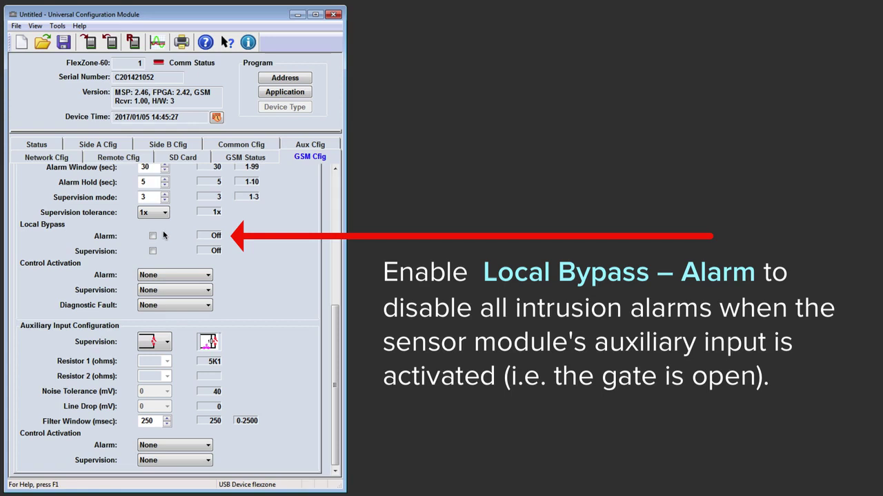
click(208, 276)
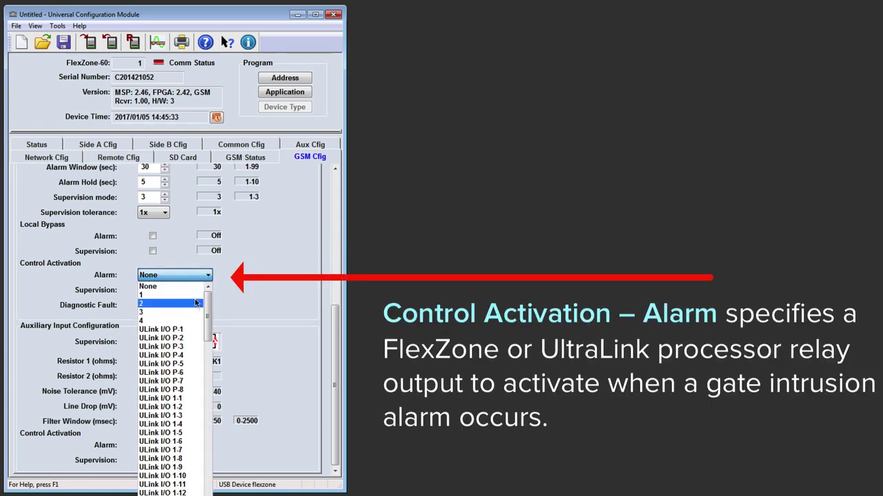
click(200, 296)
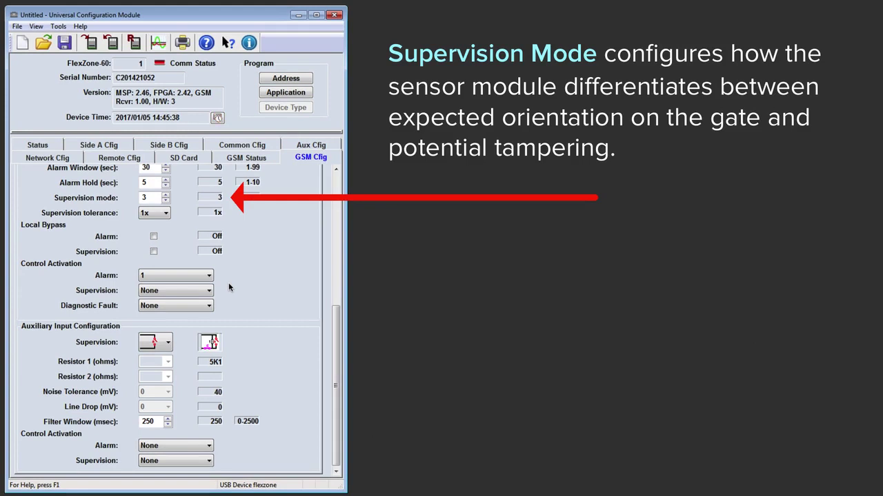
double_click(144, 198)
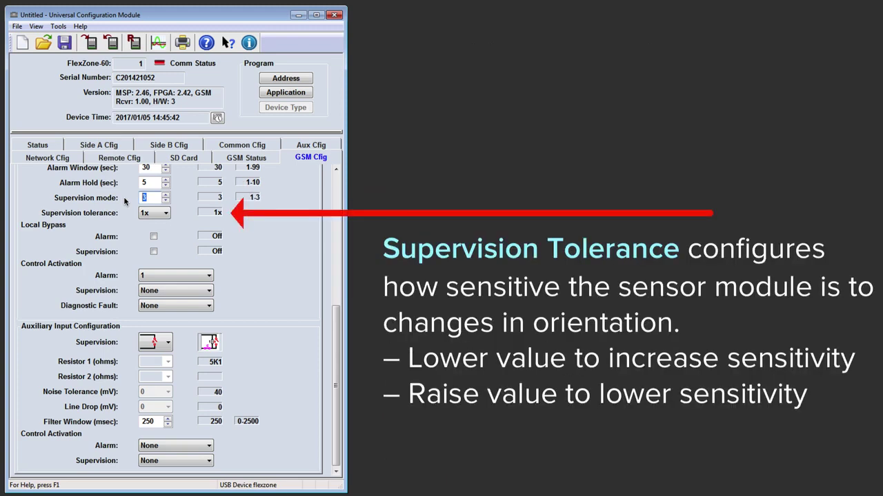
click(165, 214)
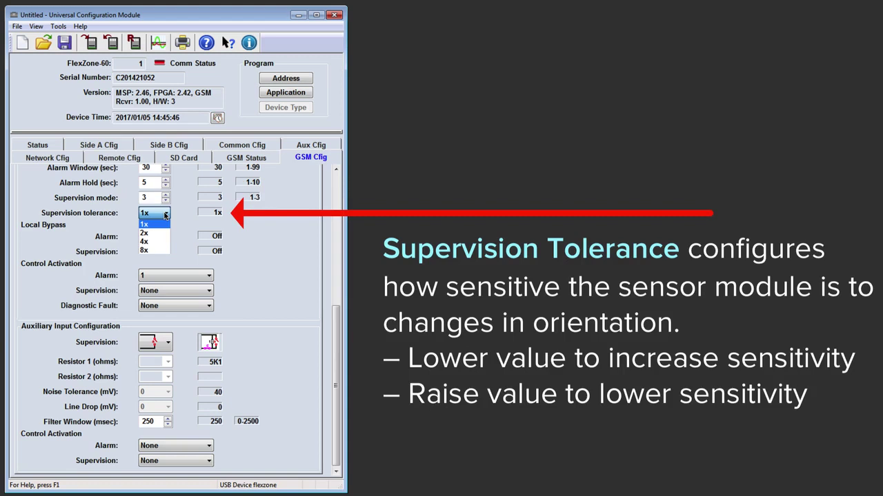
click(165, 215)
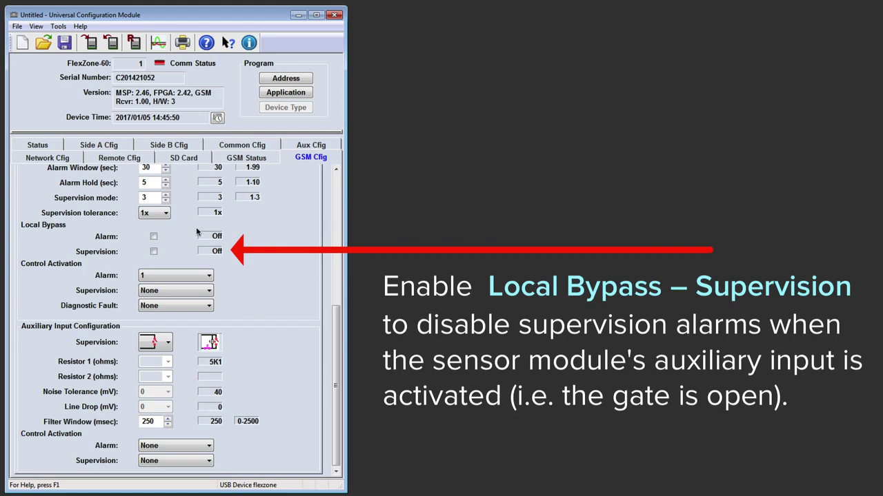
- Set Supervision control activation to output 2 and reset module 1's supervision orientation baseline
click(208, 290)
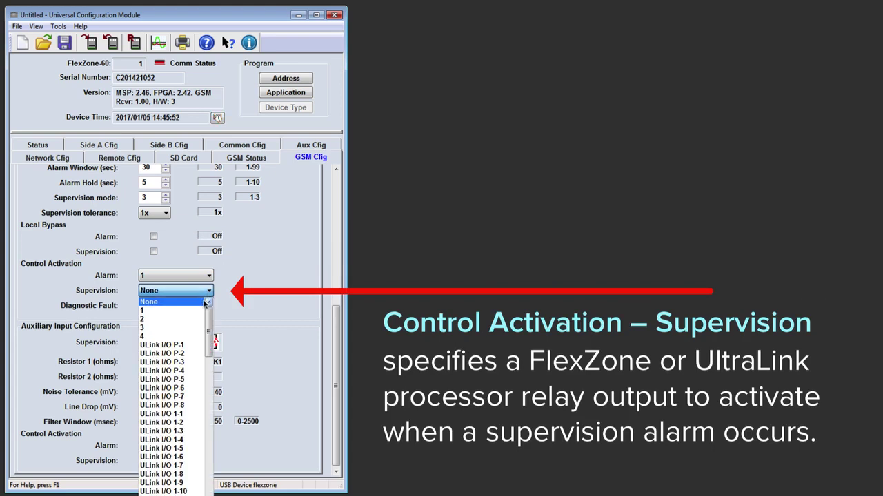
click(195, 319)
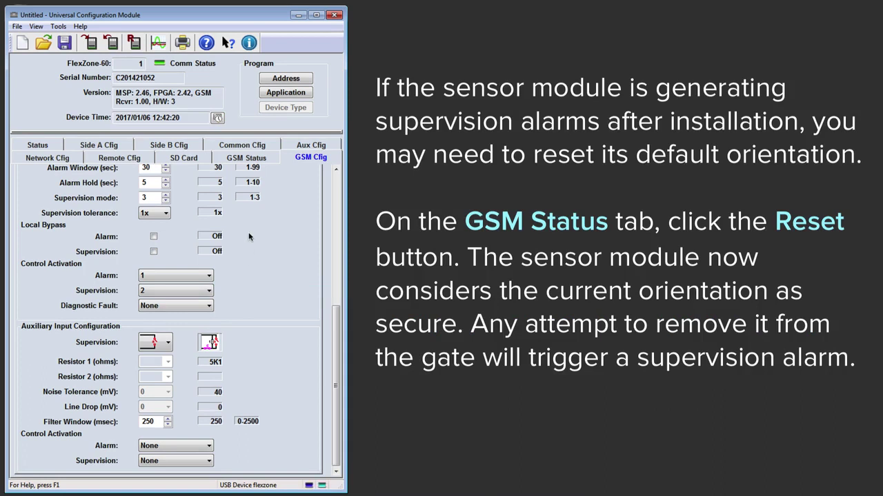
click(258, 158)
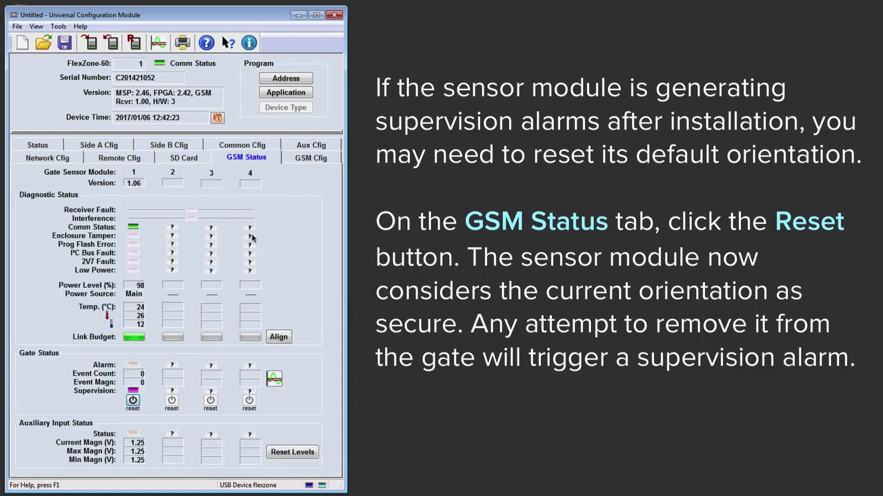
click(133, 402)
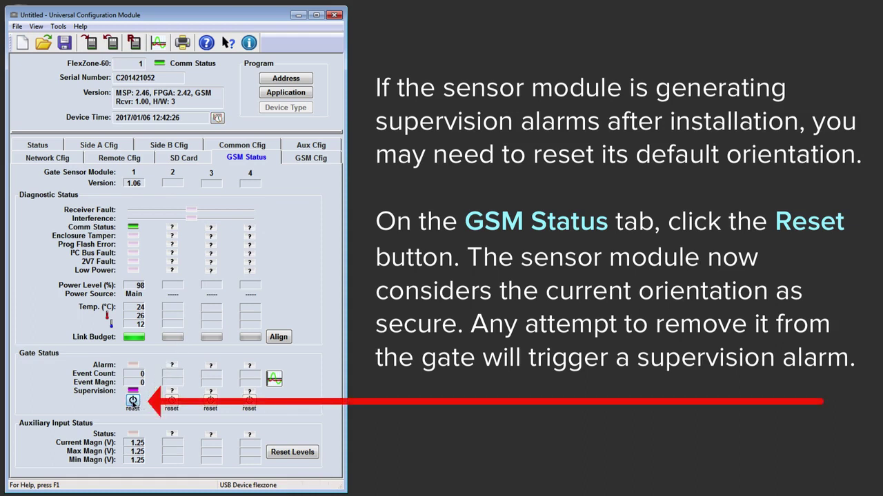
click(134, 401)
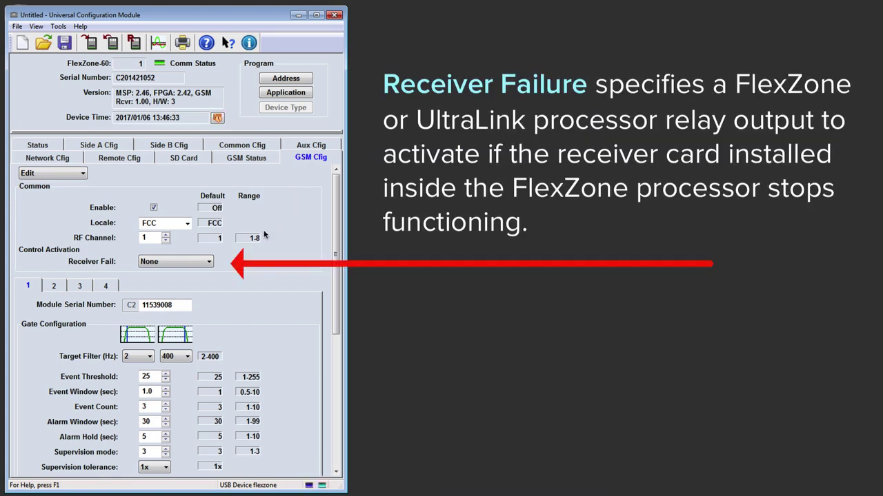
- Assign Receiver Fail to relay output 3 and Diagnostic Fault to relay output 4
click(210, 263)
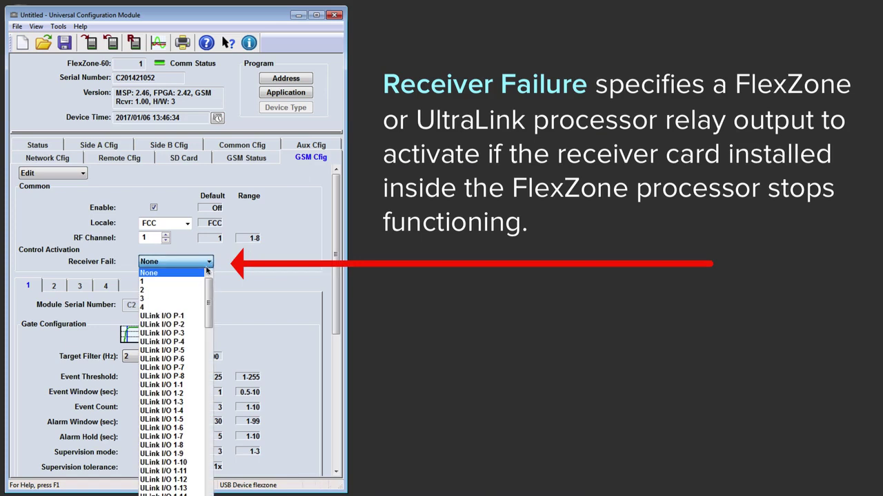
click(195, 300)
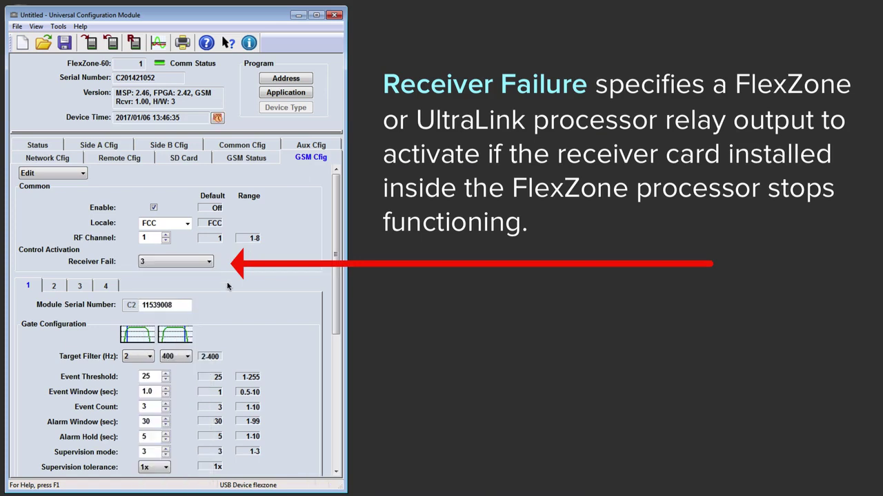
drag(336, 256, 336, 330)
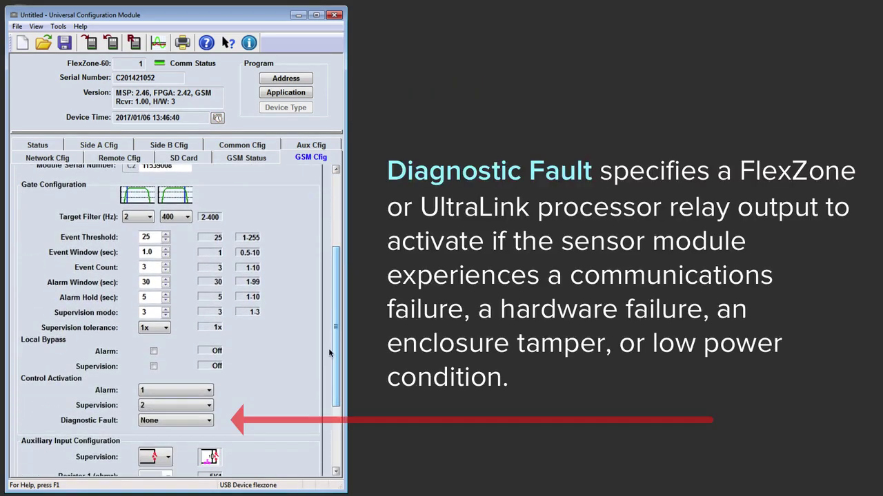
click(209, 421)
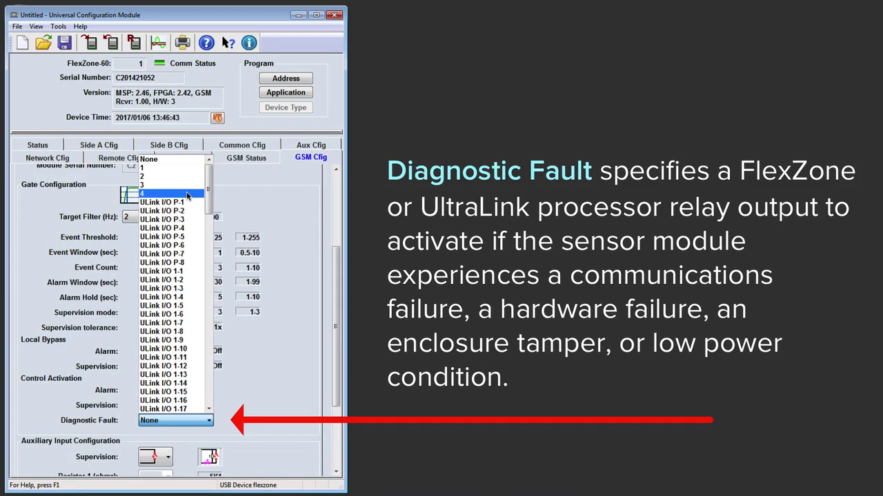
click(187, 195)
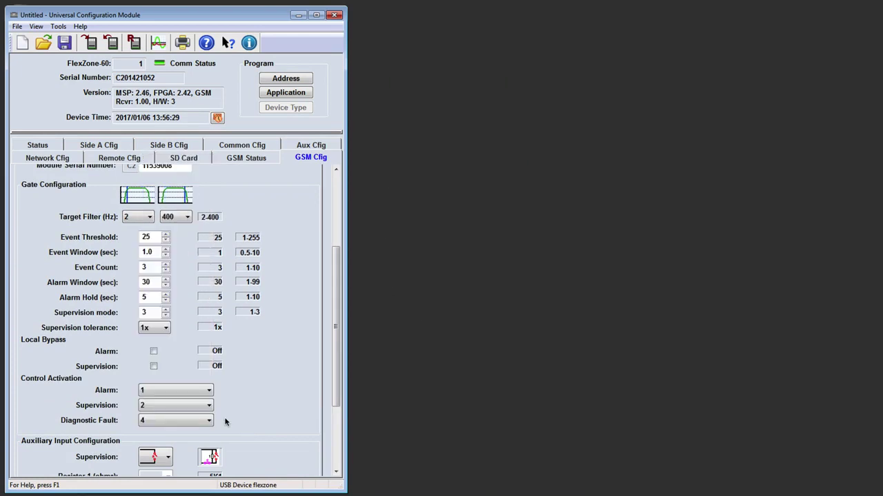
scroll(335, 362, down, 5)
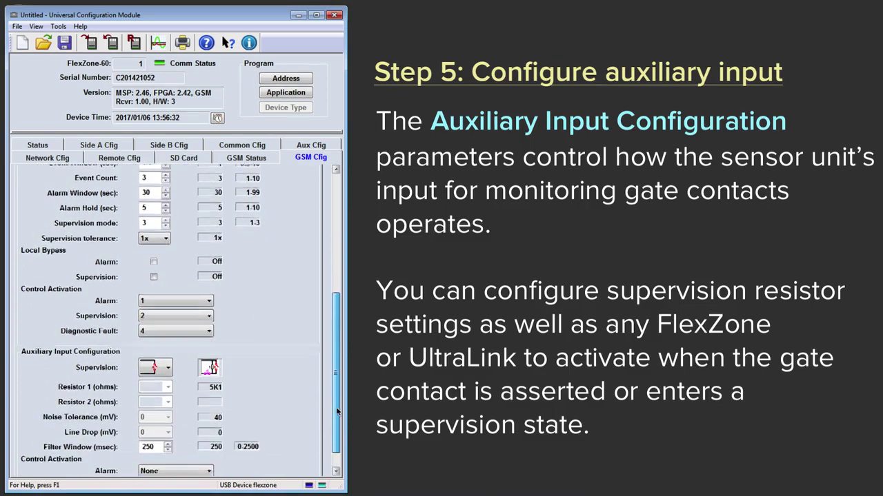
scroll(335, 362, down, 1)
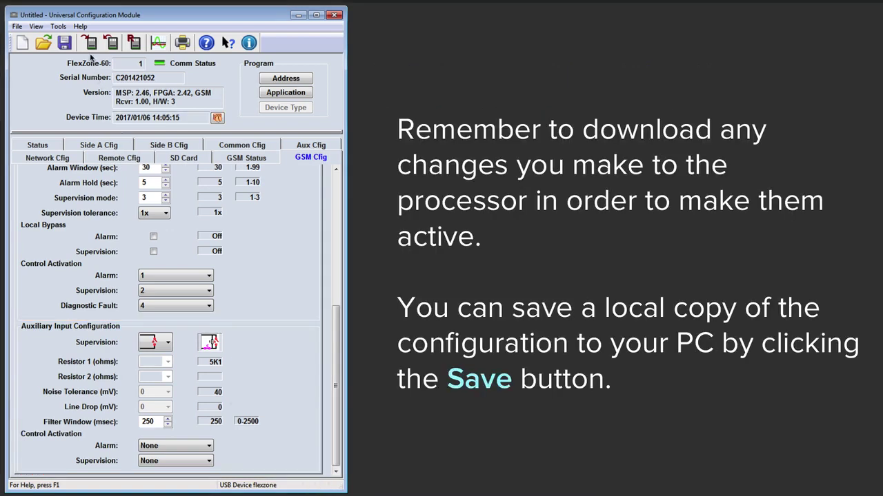
- Download the finished configuration to the sensor and save it under the suggested file name
click(89, 42)
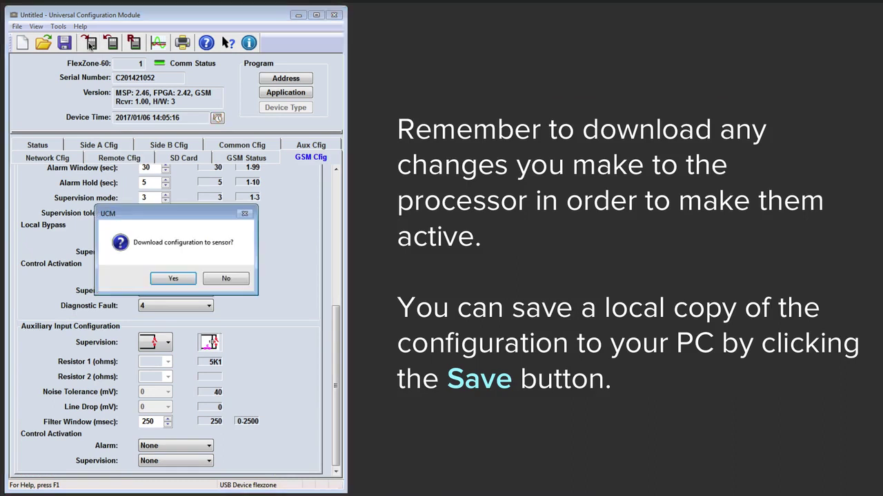
click(173, 278)
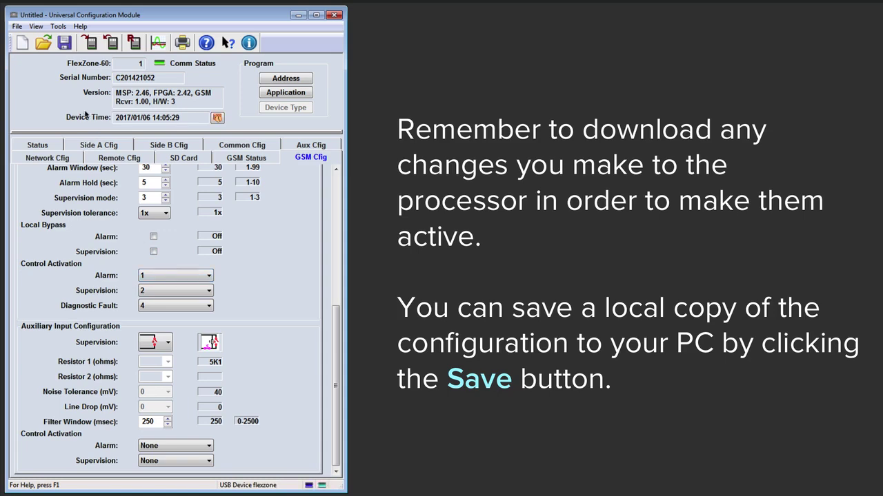
click(65, 43)
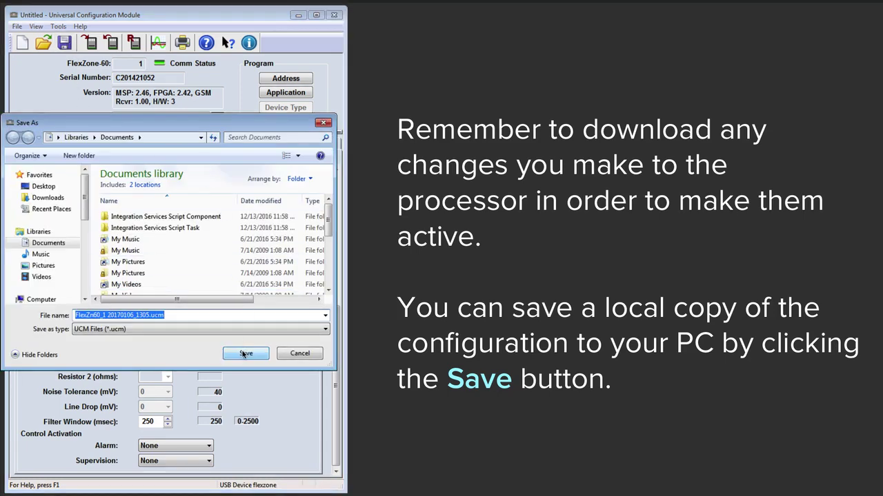
click(246, 353)
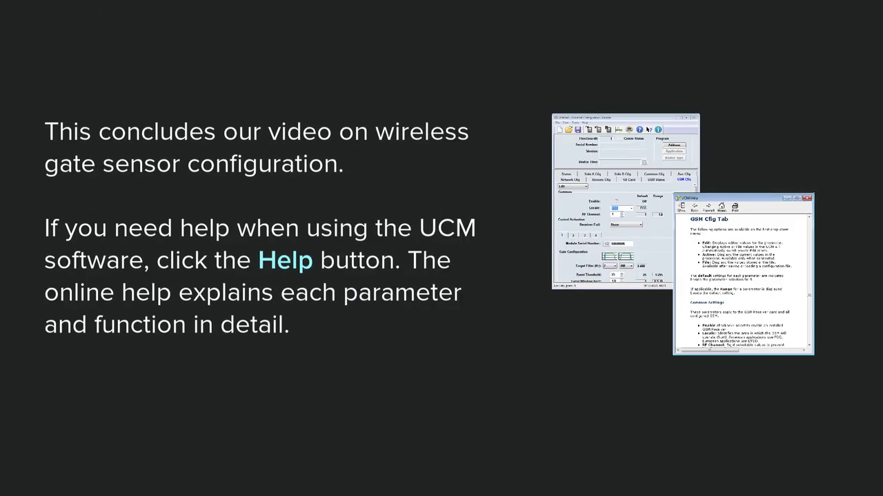